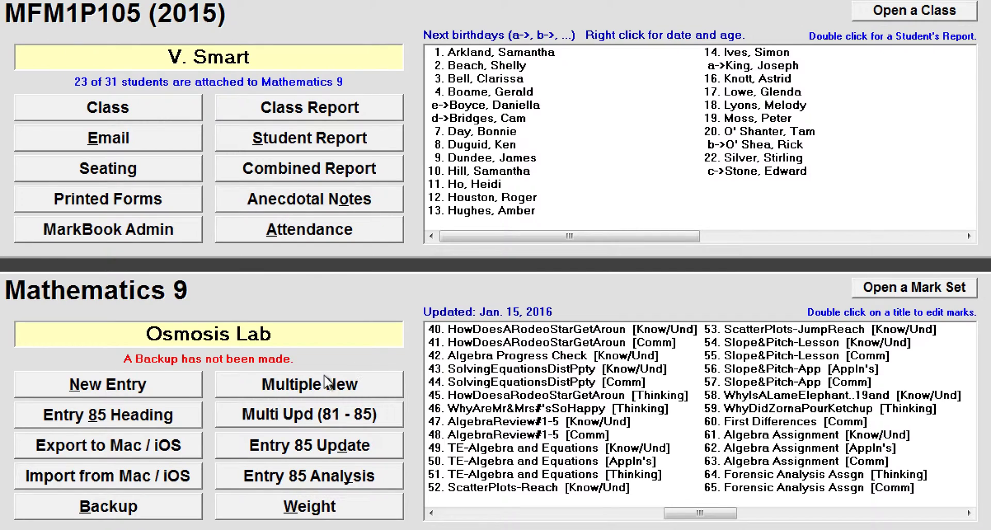
# Open the multiple new entry form, turn on student photos, and view another student's photo before returning to the first student.
pyautogui.click(343, 388)
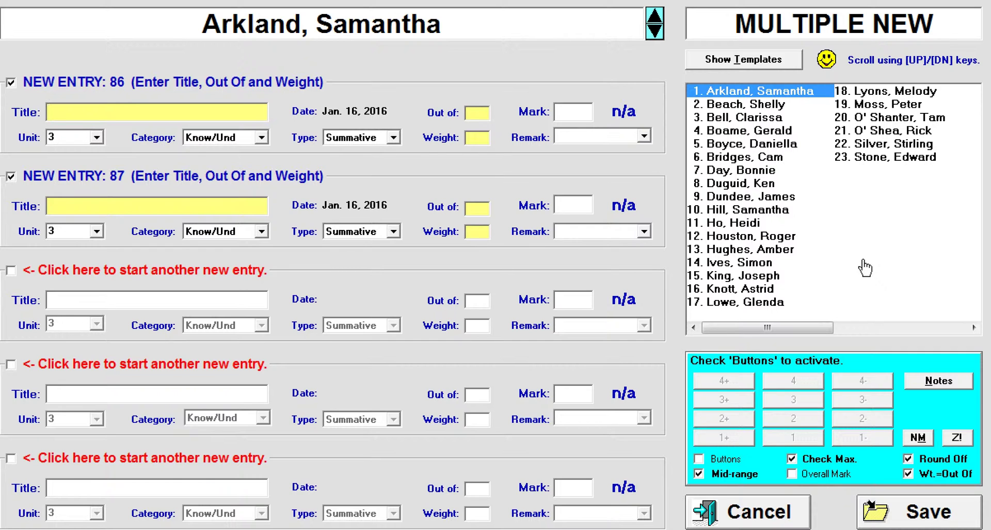
pyautogui.click(833, 66)
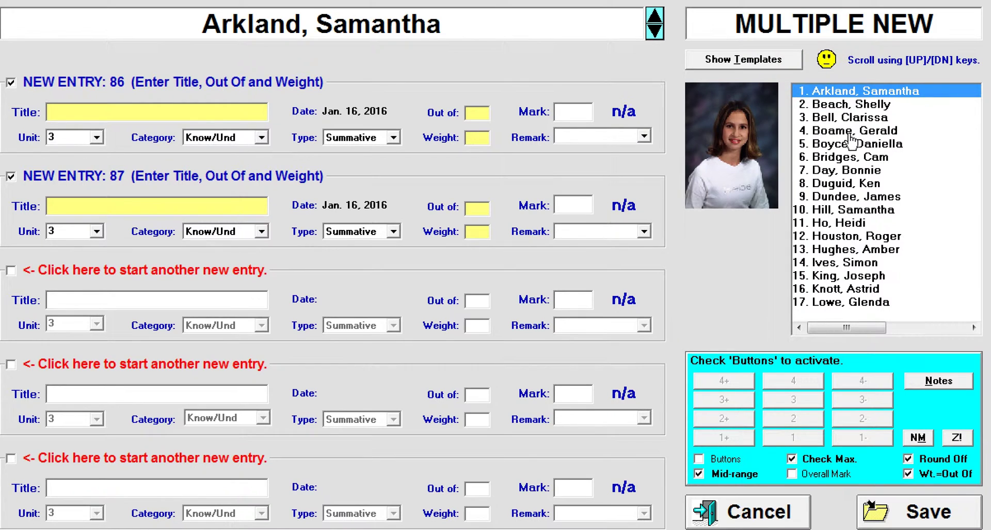
pyautogui.click(845, 118)
pyautogui.click(846, 158)
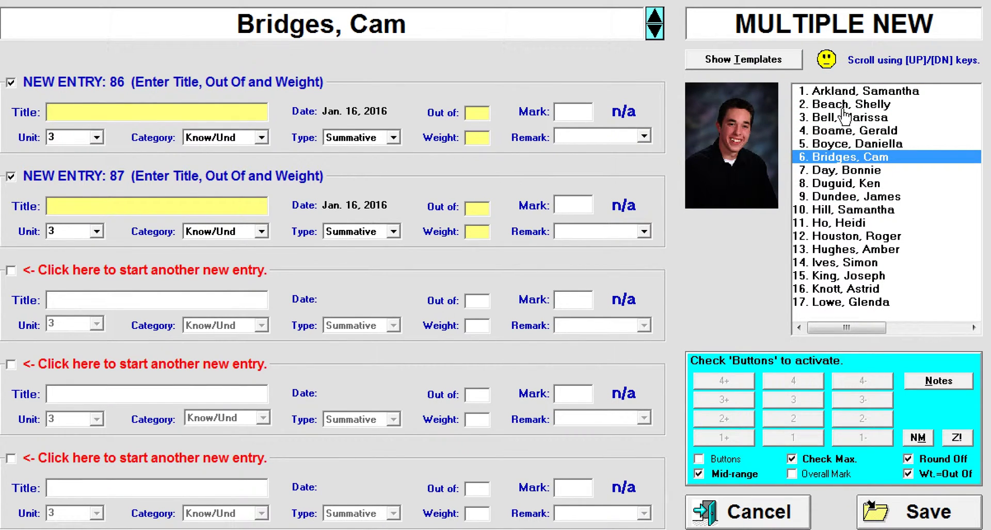
pyautogui.click(830, 91)
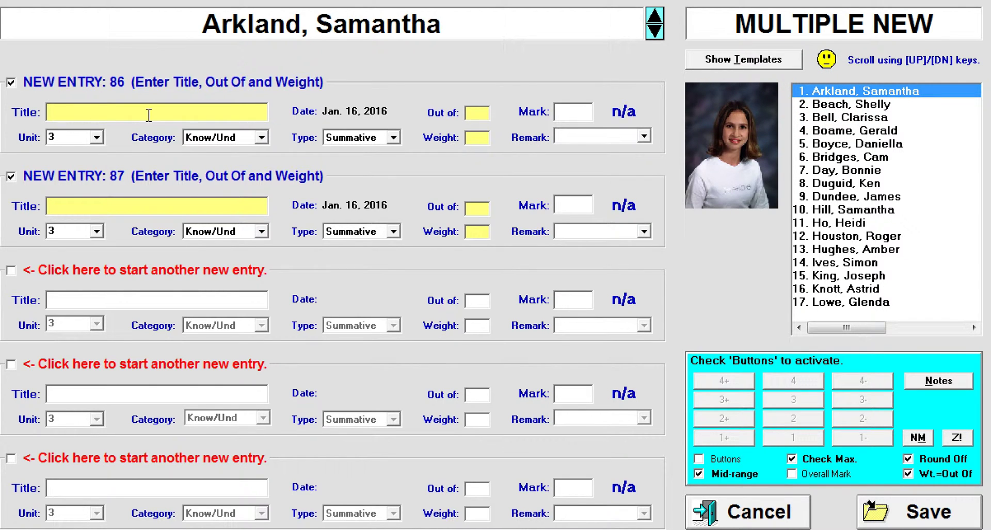
# Fill in new entry 86 with the title Unit 3 Test, category Appln's and an out-of value of 12.
pyautogui.write('Un')
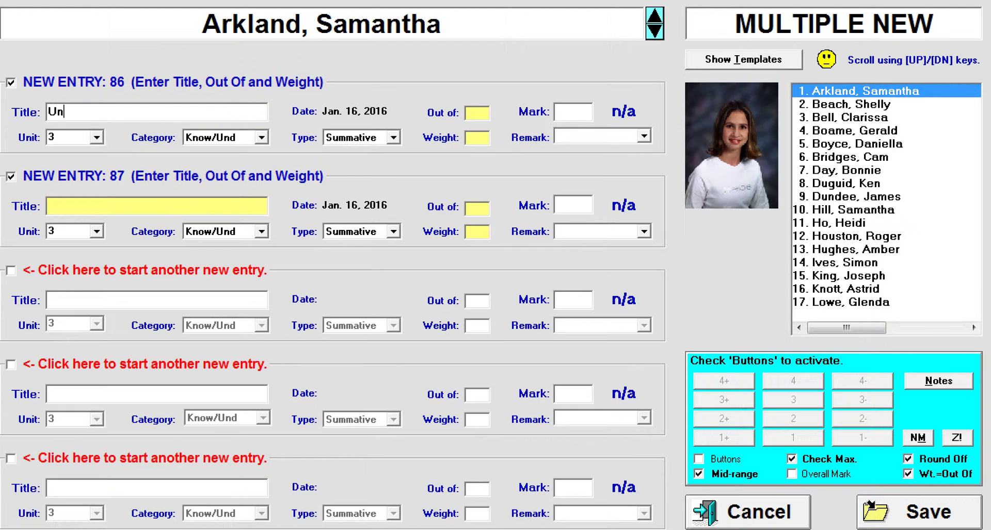
pyautogui.write('it 3 Test')
pyautogui.click(262, 138)
pyautogui.click(256, 150)
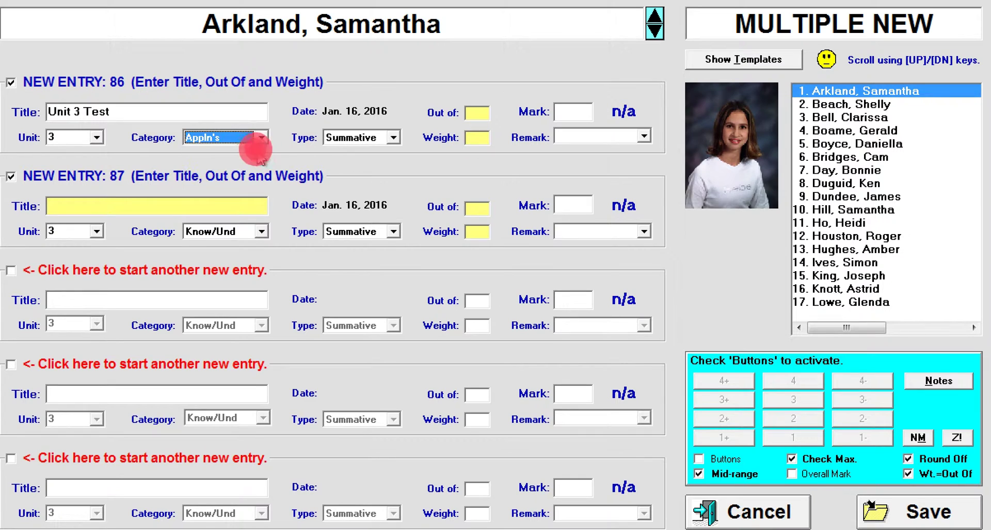
pyautogui.click(483, 114)
pyautogui.write('12')
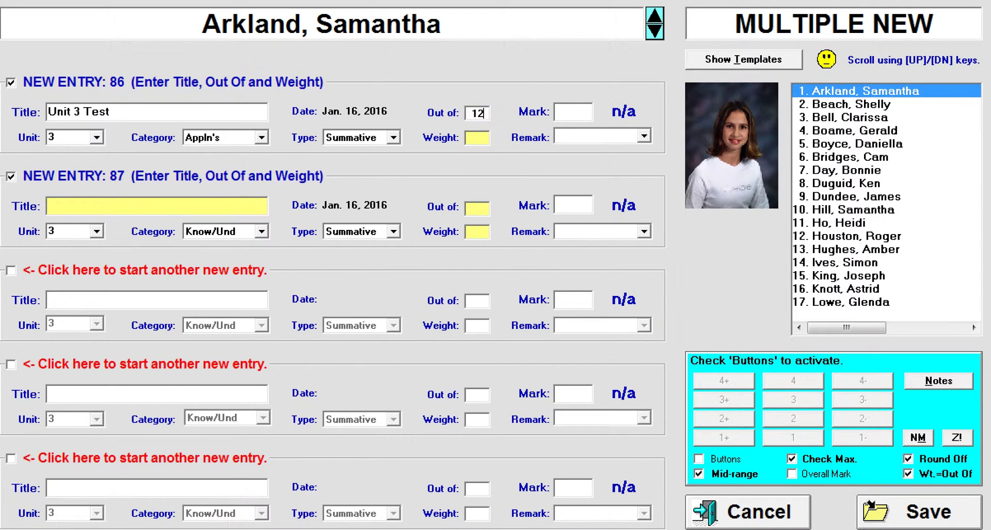
# Fill in new entry 87 with the title Unit 3 Test, category Comm and an out-of value of 7.
pyautogui.click(187, 207)
pyautogui.write('Unit 3 Test')
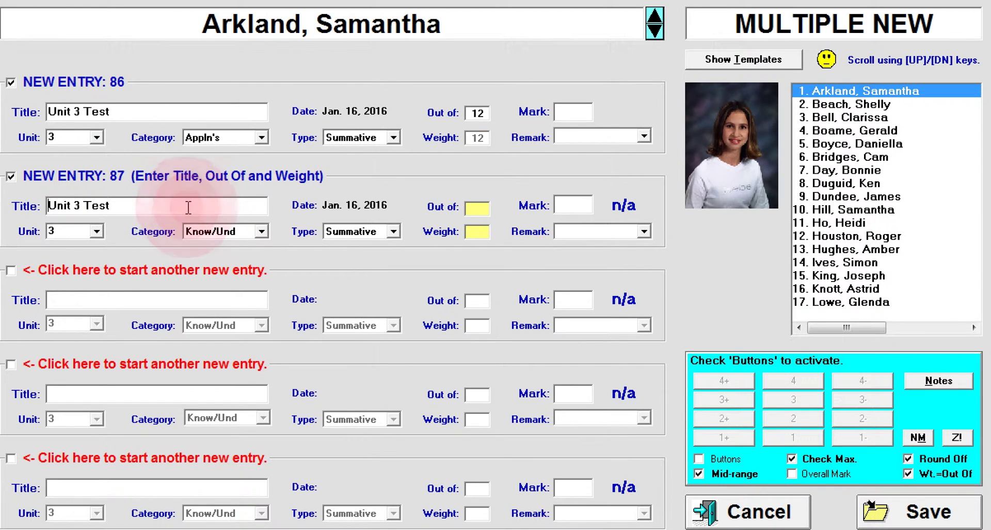
pyautogui.click(260, 232)
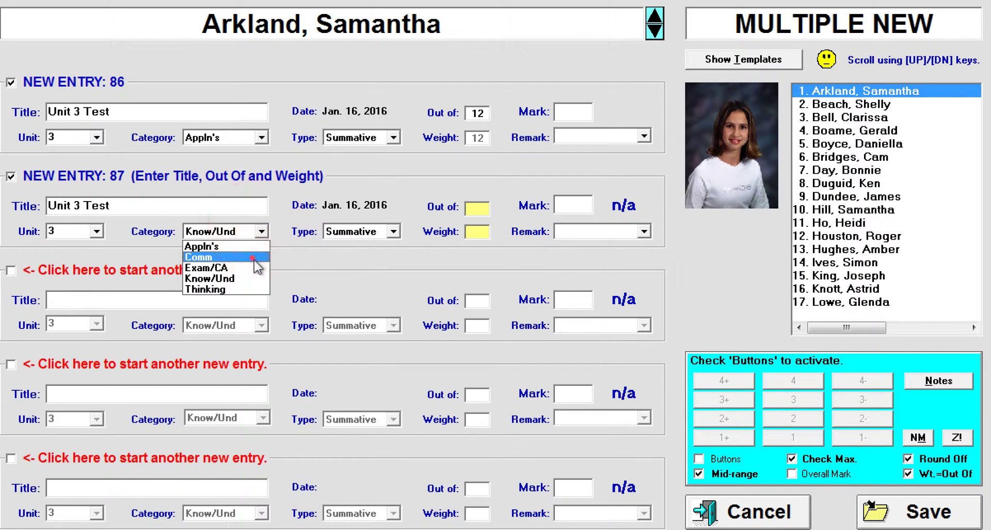
pyautogui.click(216, 255)
pyautogui.click(481, 210)
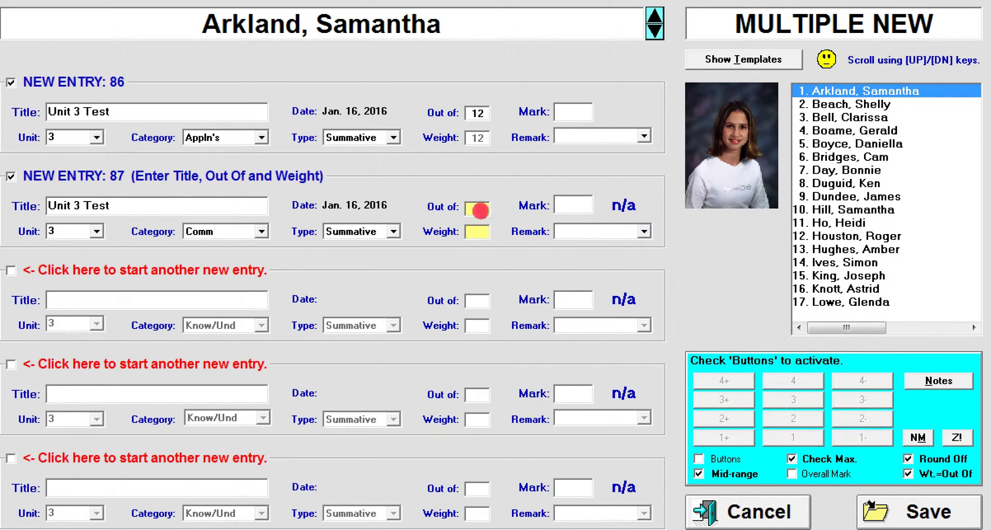
pyautogui.write('7')
# Start new entry 88 with the title Unit 3 Test, category Know/Und and an out-of value of 13.
pyautogui.click(13, 273)
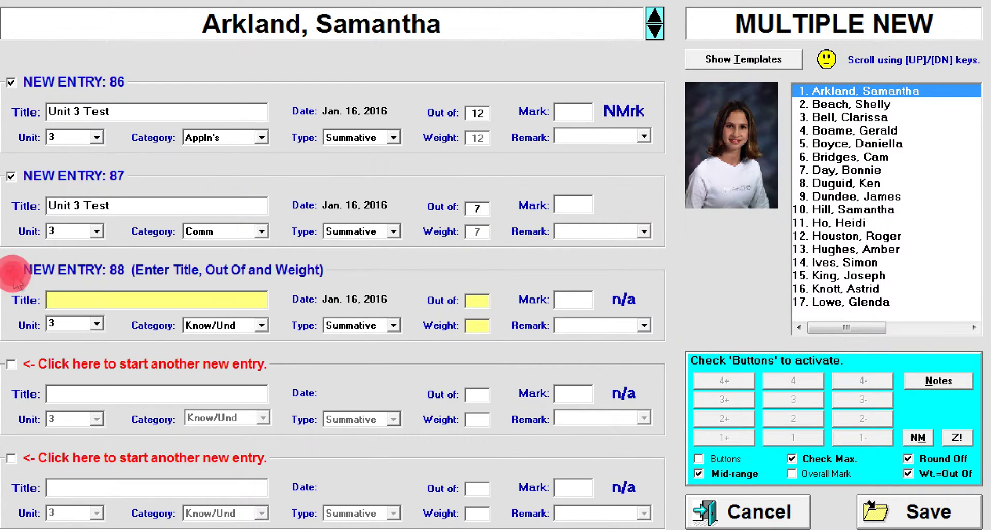
pyautogui.click(94, 303)
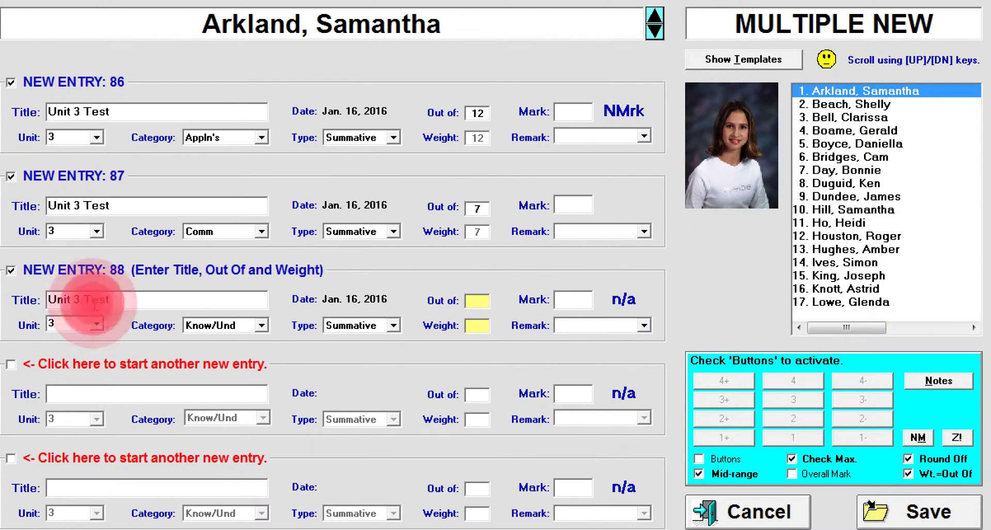
pyautogui.click(262, 326)
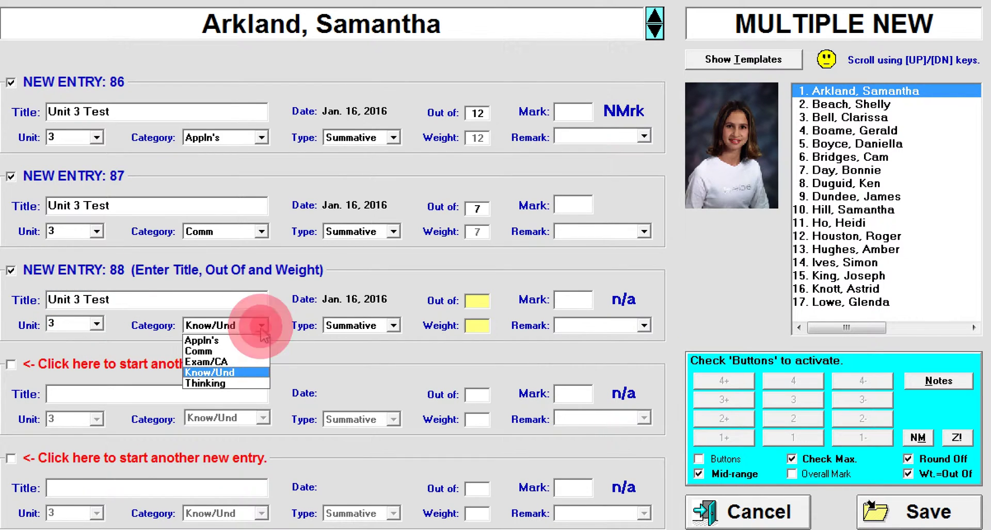
pyautogui.click(253, 373)
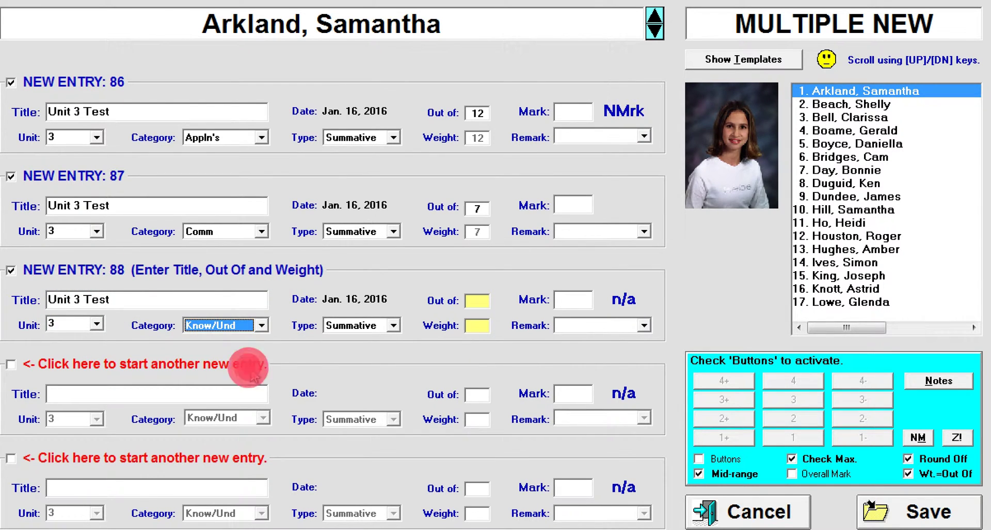
pyautogui.click(474, 304)
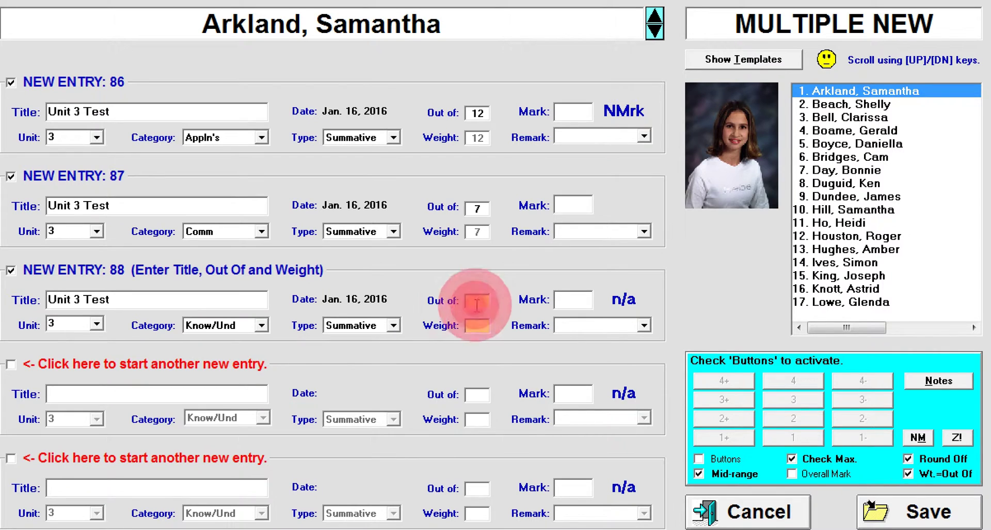
pyautogui.write('13')
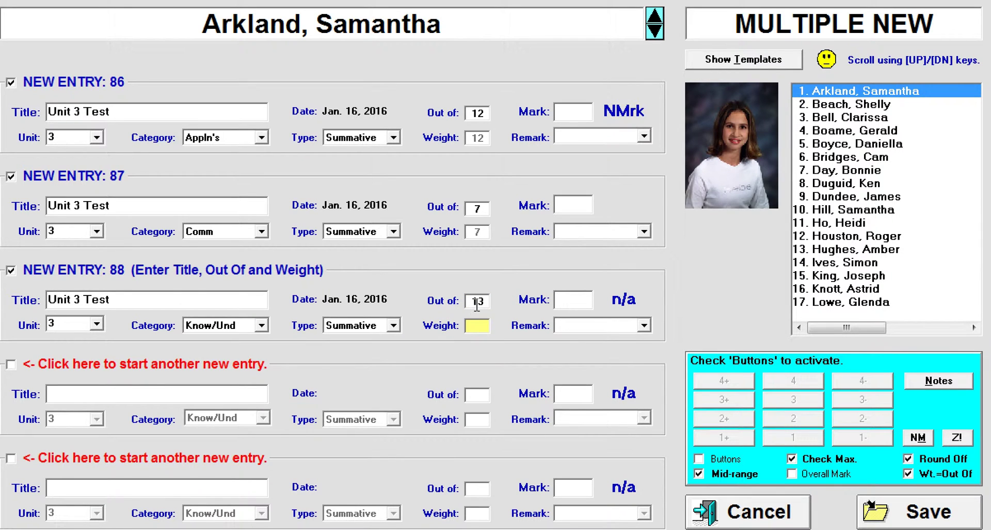
# Start new entry 89 with the title Unit 3 Test, category Thinking and an out-of value of 6.
pyautogui.click(11, 366)
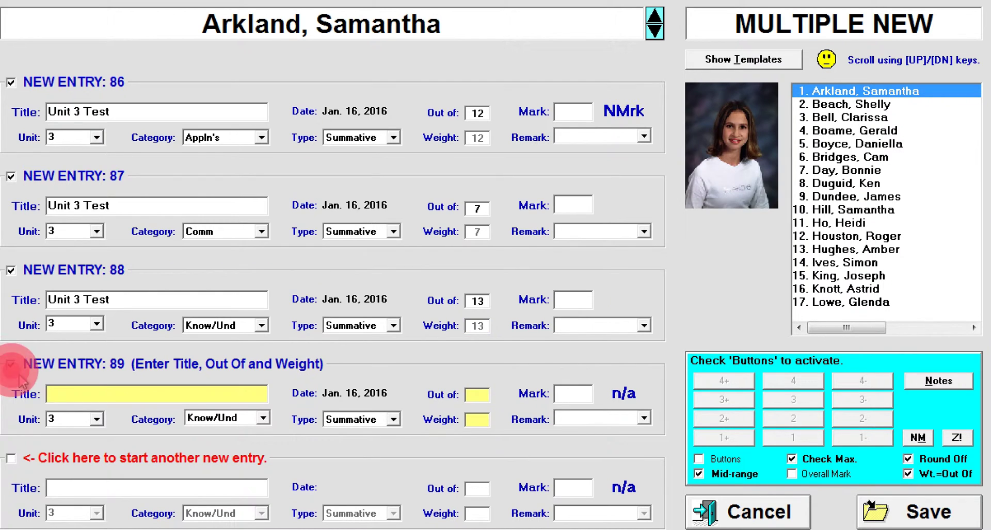
pyautogui.doubleClick(112, 401)
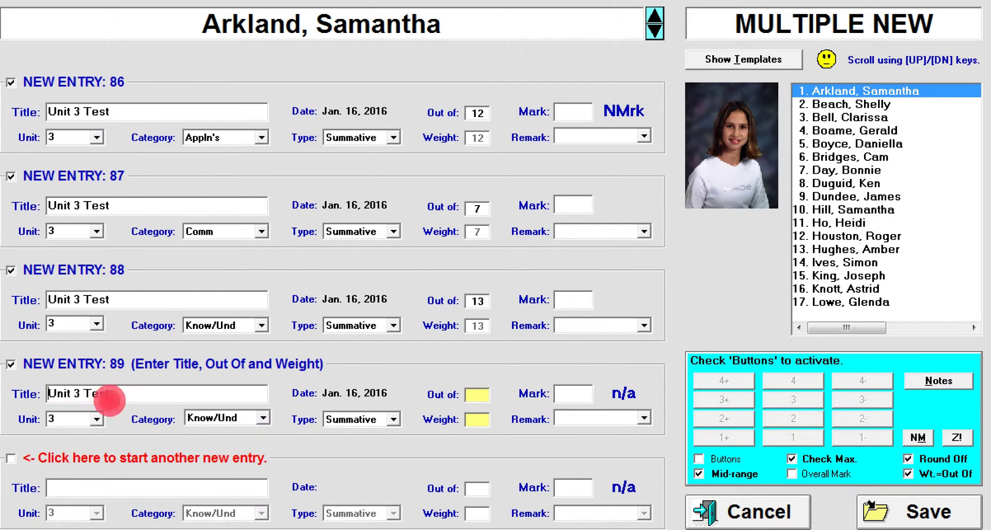
pyautogui.click(264, 419)
pyautogui.click(250, 473)
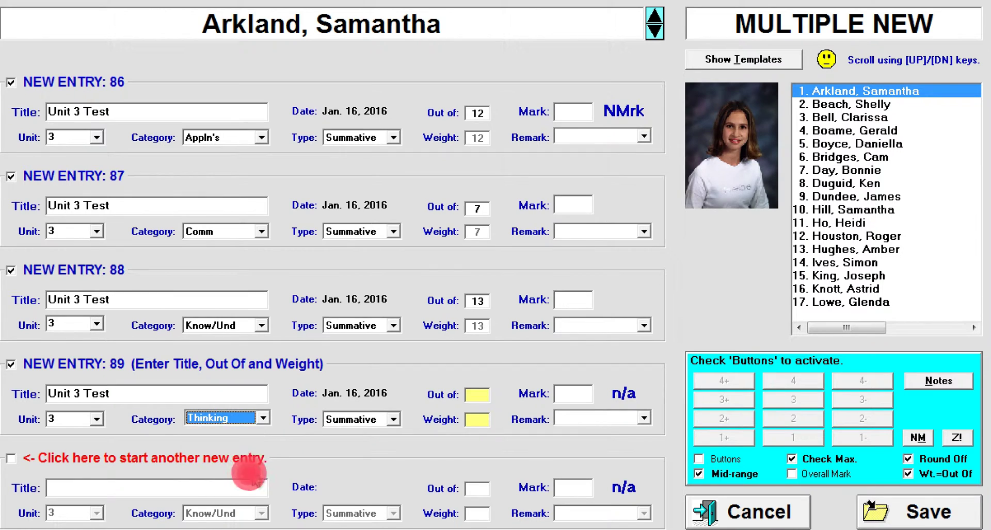
pyautogui.click(477, 396)
pyautogui.write('6')
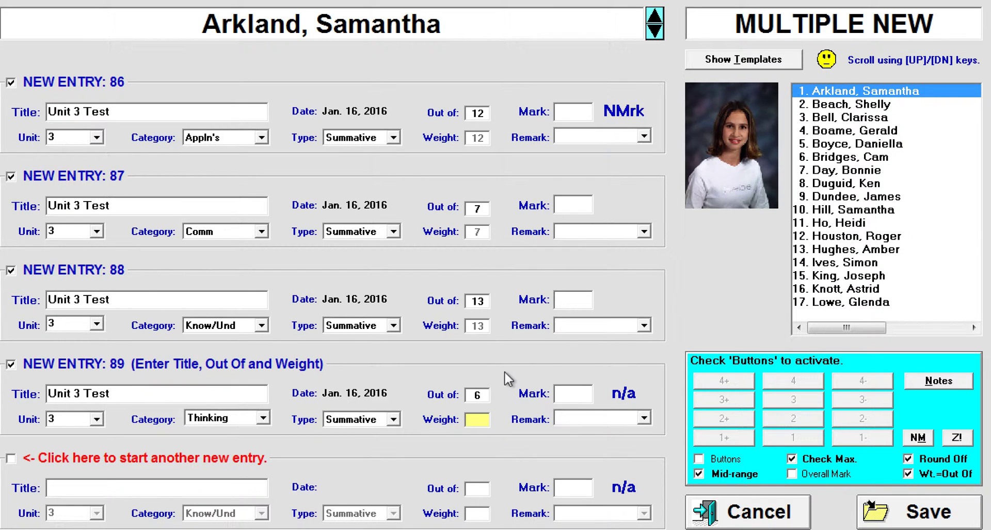
# Turn off matching the weight to the out-of value and set the weight of entry 89 to 3.
pyautogui.click(908, 474)
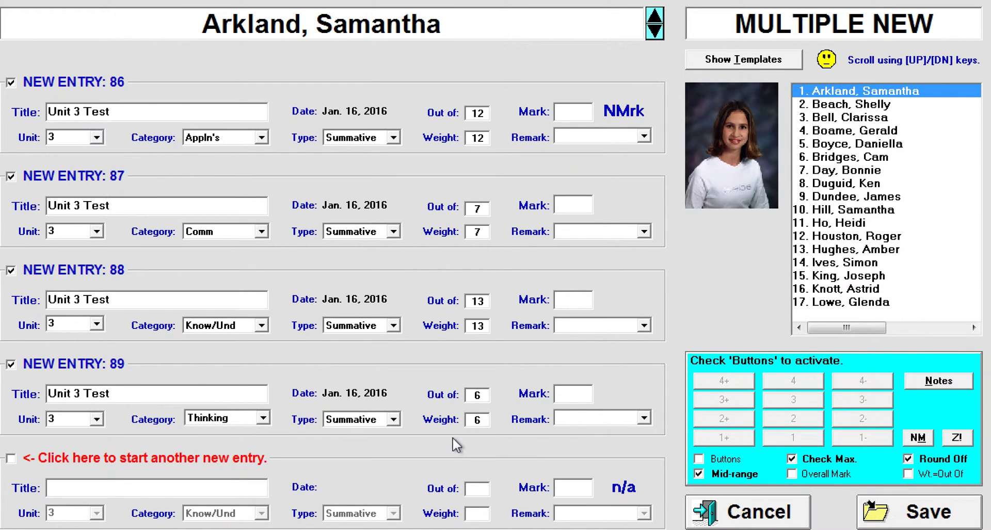
pyautogui.click(480, 420)
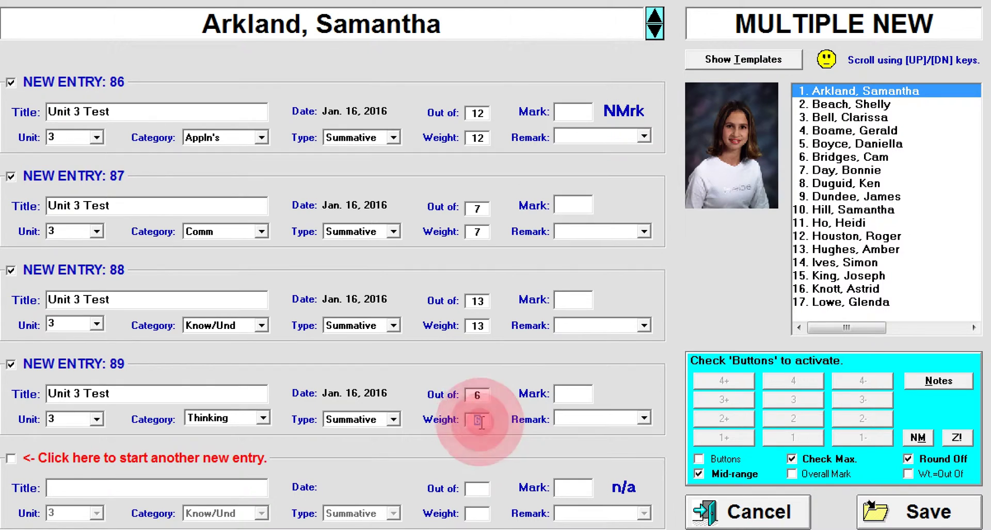
pyautogui.write('3')
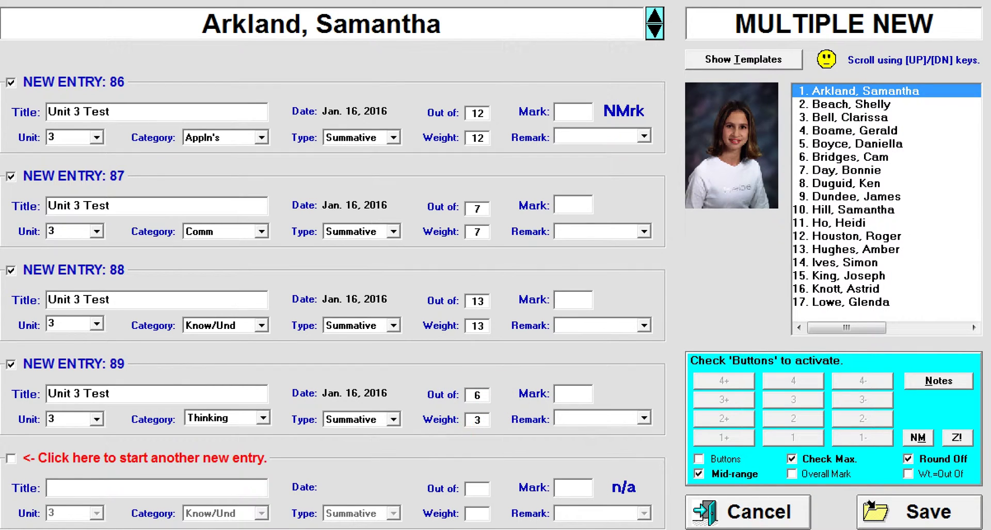
pyautogui.click(518, 438)
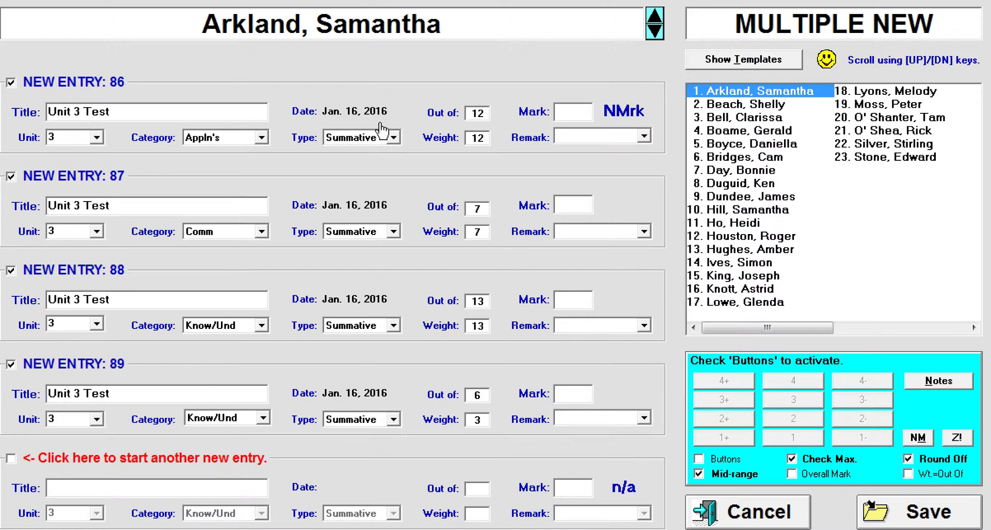
# Apply the date January 12 to all checked new entries and start a fifth new entry.
pyautogui.click(364, 111)
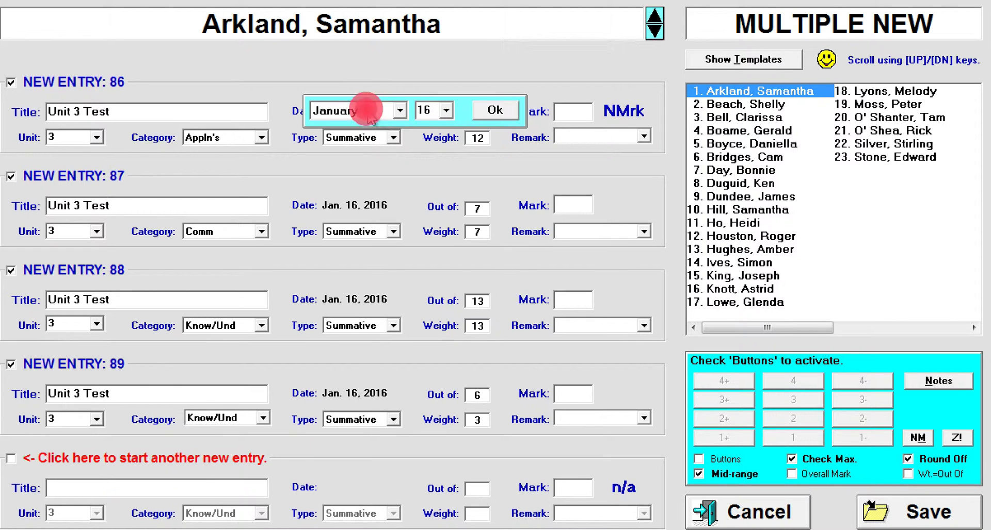
pyautogui.click(446, 111)
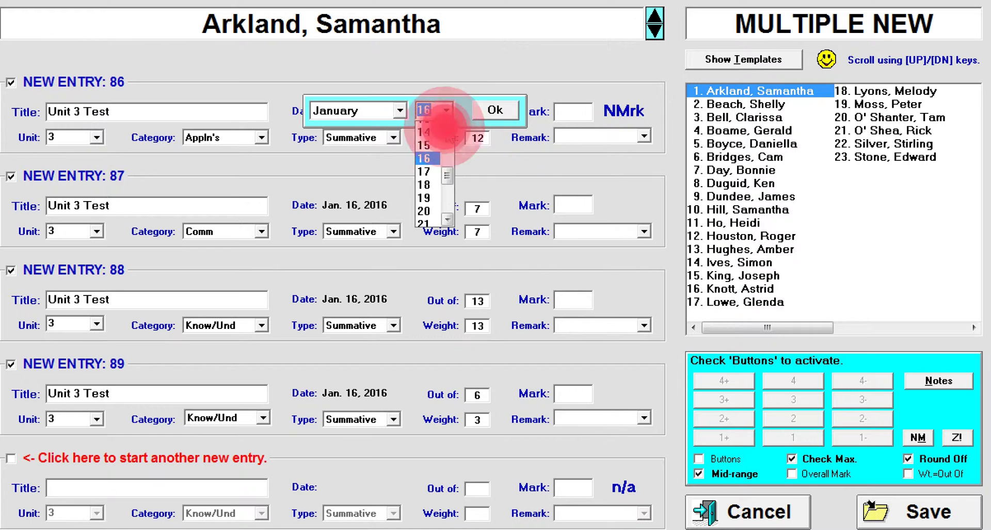
pyautogui.scroll(1, 433, 155)
pyautogui.click(436, 132)
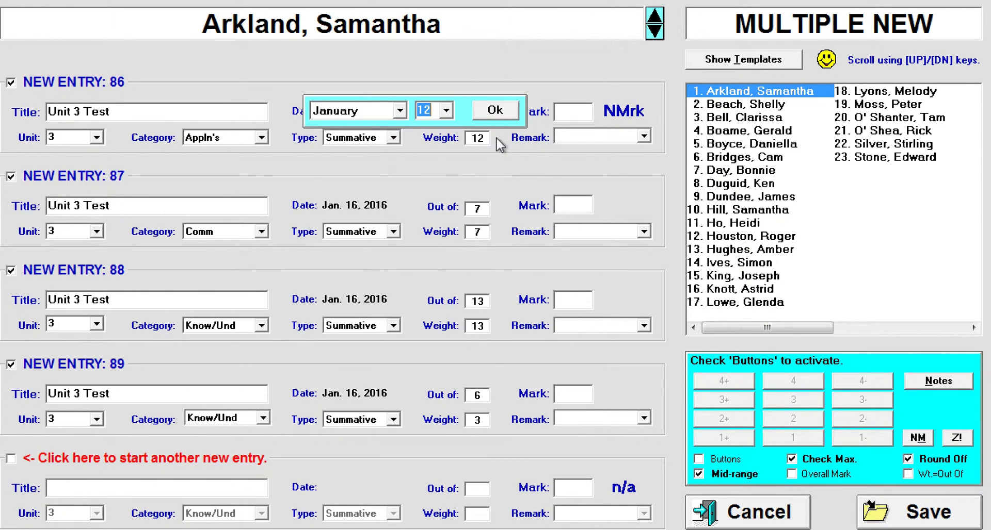
pyautogui.click(505, 113)
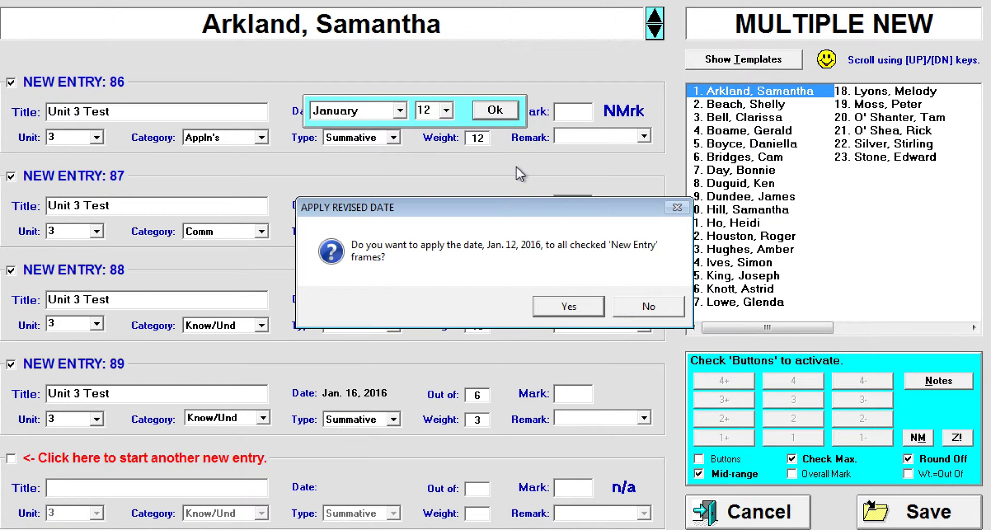
pyautogui.click(569, 307)
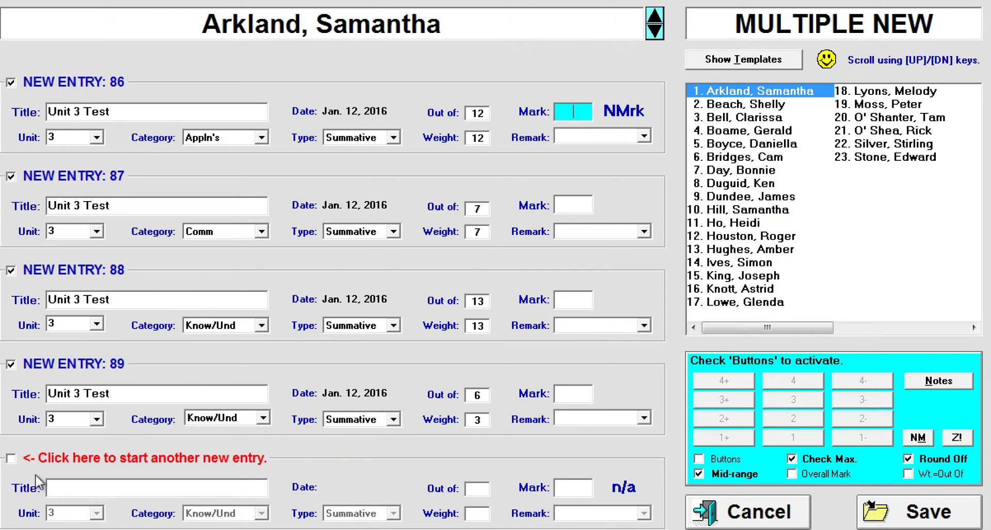
pyautogui.click(11, 458)
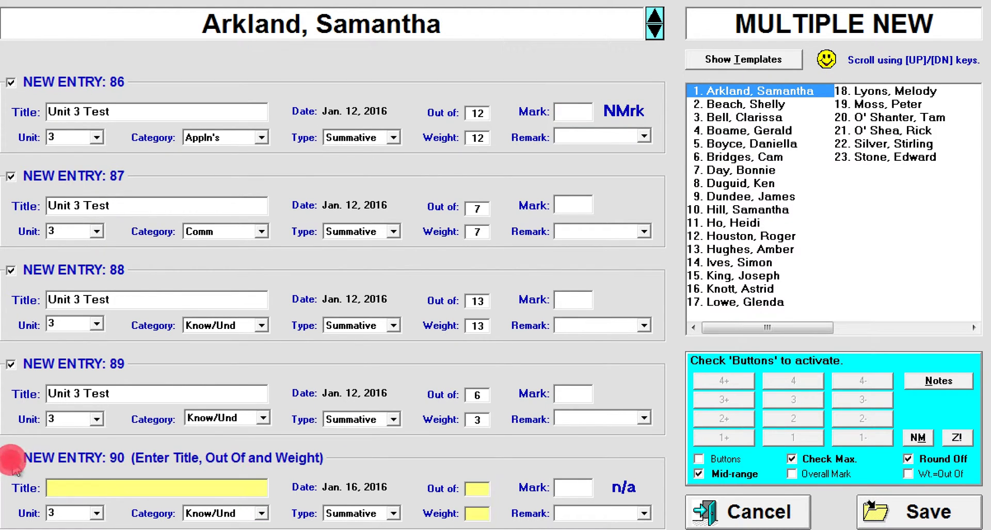
pyautogui.click(369, 500)
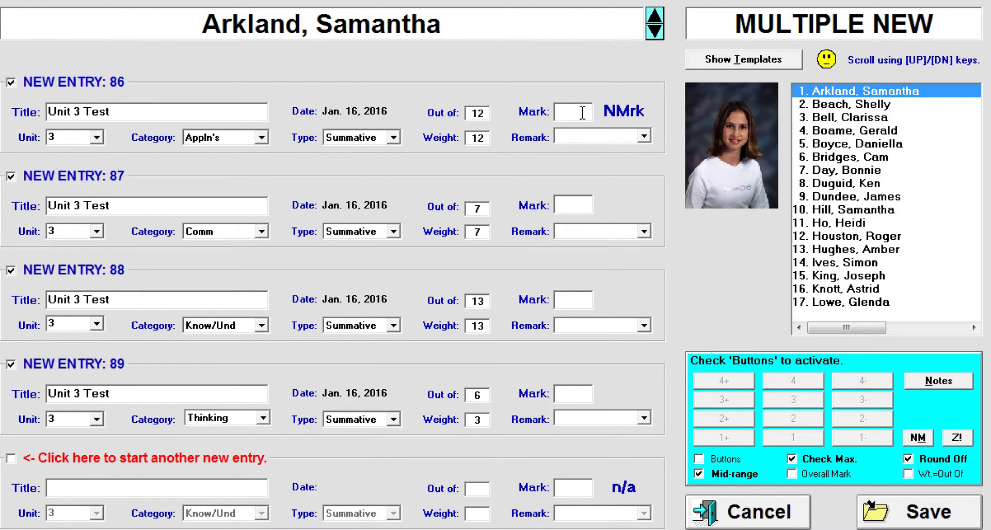
# Enter the first student's marks: 10 for entry 86, 6 for entry 87 and 12 for entry 88.
pyautogui.click(582, 112)
pyautogui.write('10')
pyautogui.press('Return')
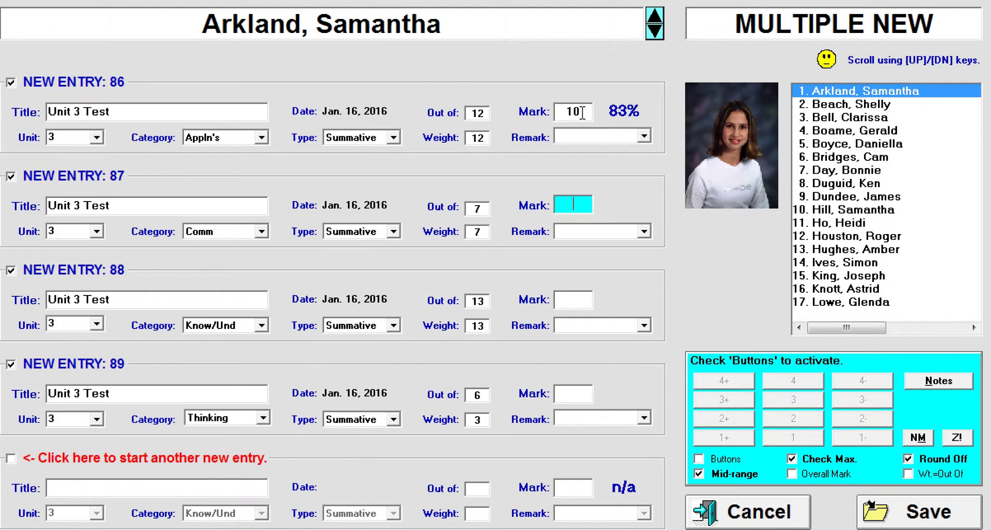
pyautogui.write('6')
pyautogui.press('Return')
pyautogui.write('12')
pyautogui.press('Return')
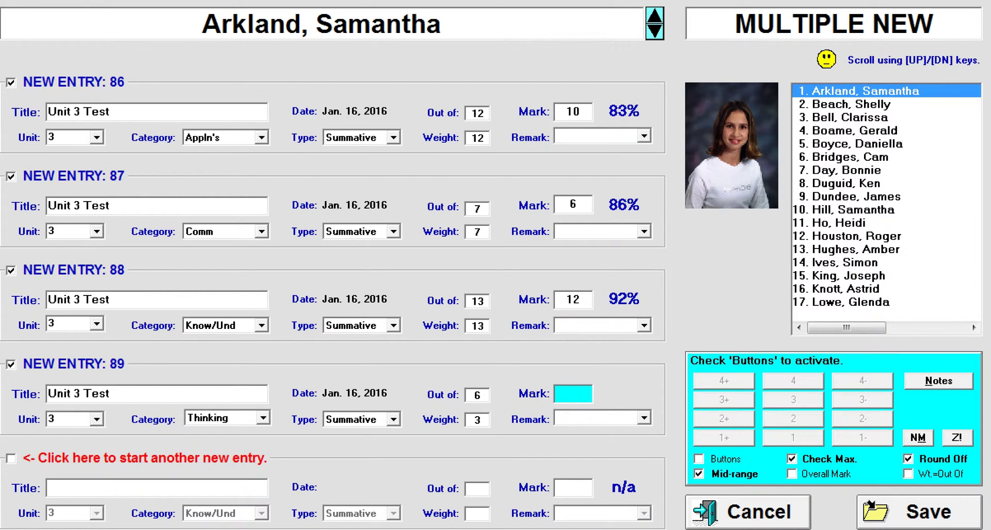
# Try to enter a mark of 66 for entry 89 and decline overriding the maximum mark.
pyautogui.write('66')
pyautogui.press('Return')
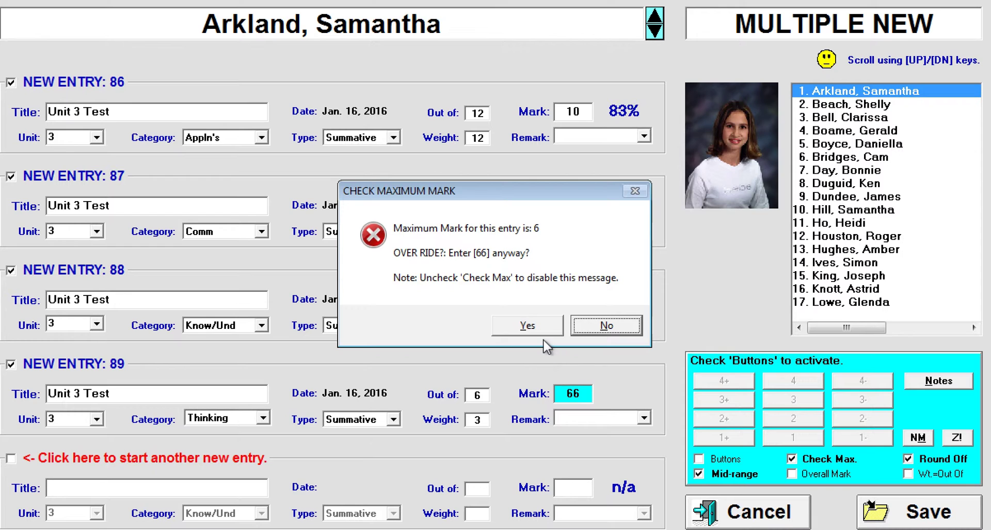
pyautogui.click(607, 327)
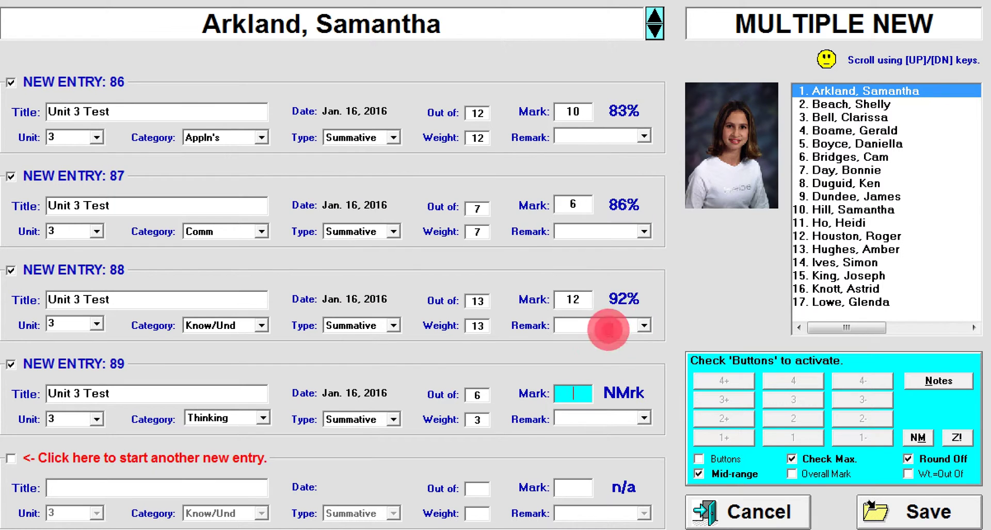
# Enter a mark of 6 for the first student's entry 89 and advance to the second student.
pyautogui.write('6')
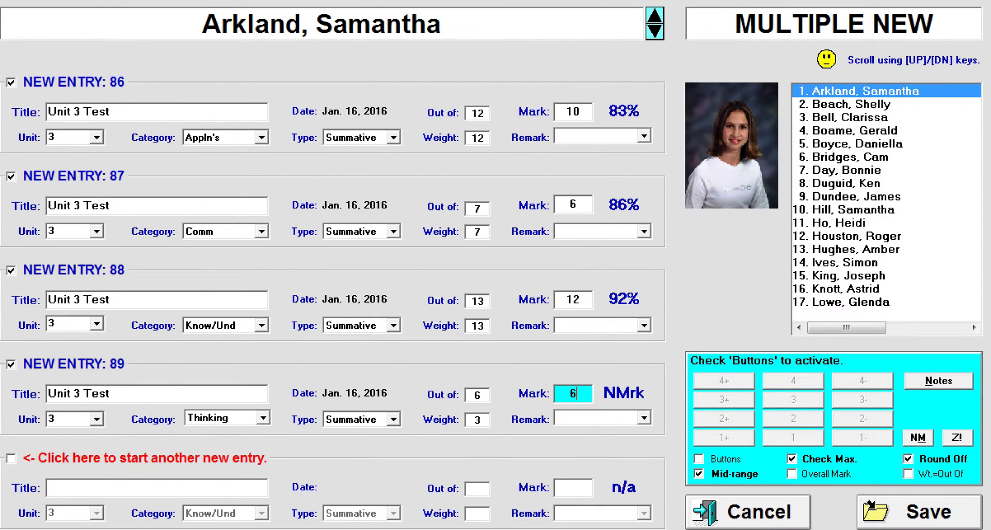
pyautogui.click(608, 360)
pyautogui.press('Return')
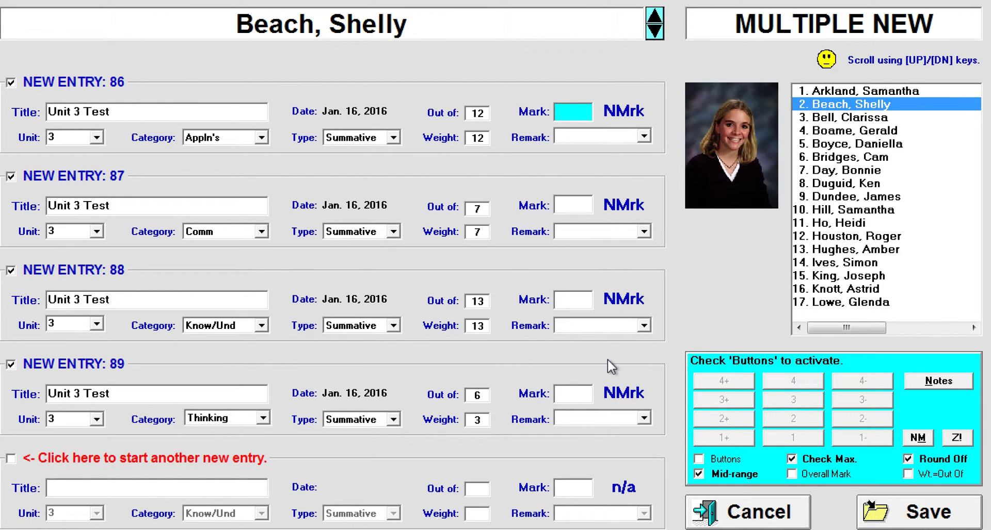
# Enter the second student's marks: 9 for entry 86, 3 for entry 87, 12 for entry 88 and 5 for entry 89.
pyautogui.write('9')
pyautogui.press('Return')
pyautogui.write('3')
pyautogui.press('Return')
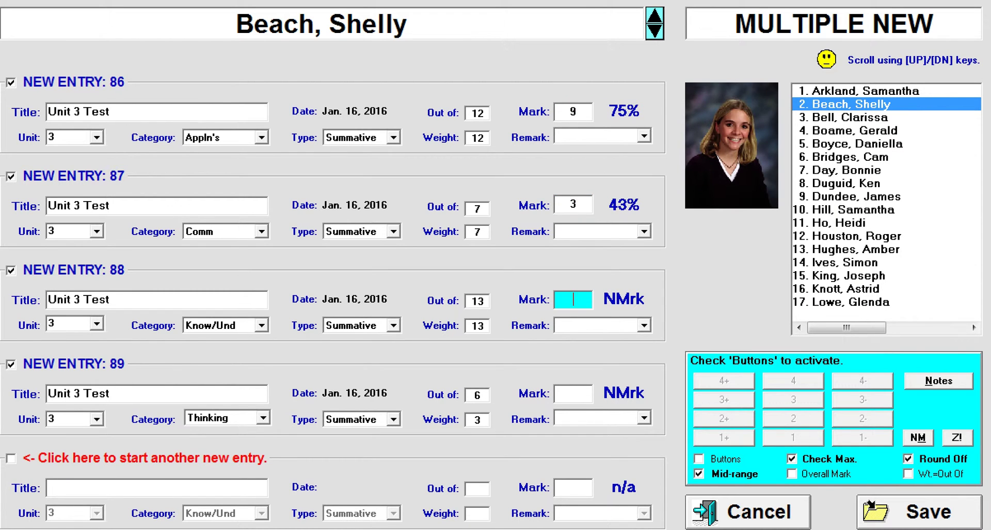
pyautogui.write('12')
pyautogui.press('Return')
pyautogui.write('5')
pyautogui.press('Return')
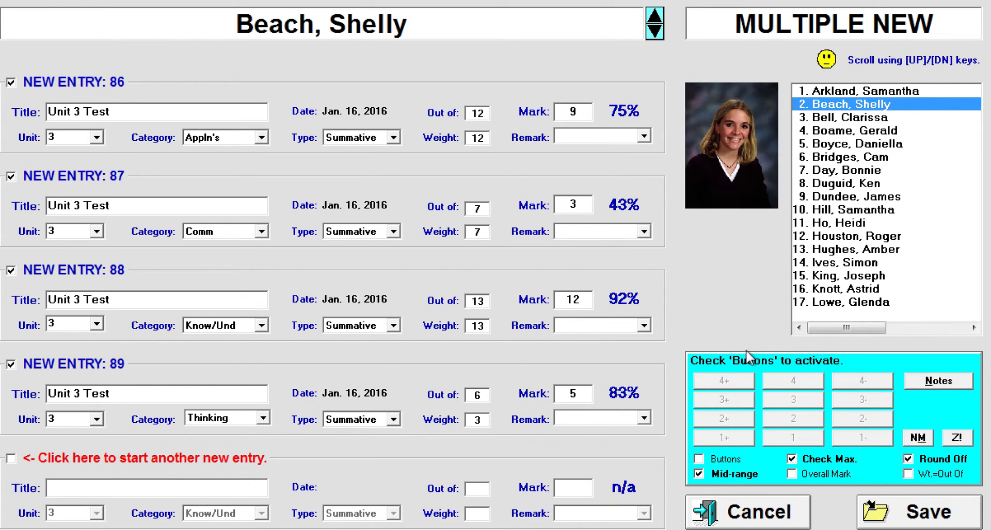
# Activate level-based mark entry and give the third student levels 3+, 2, 4 and 4- for entries 86 to 89.
pyautogui.click(699, 459)
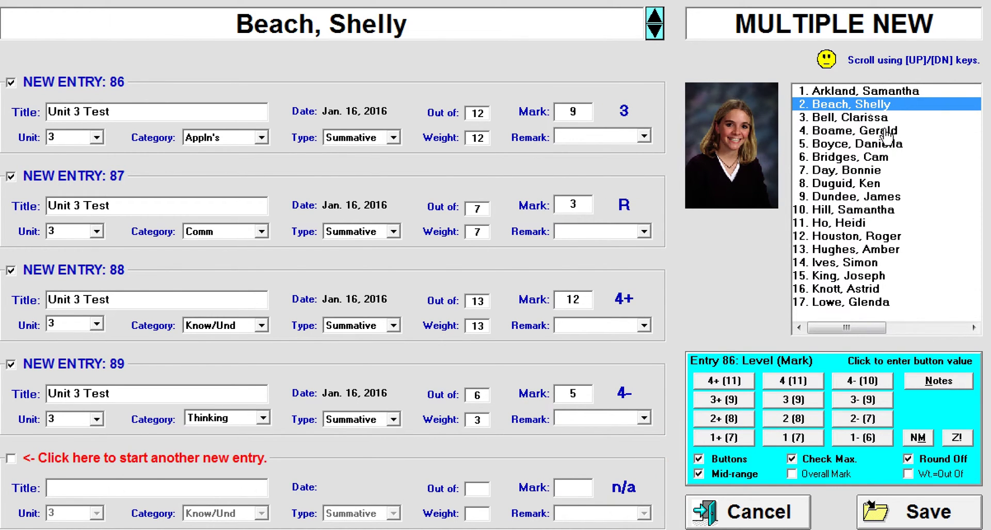
pyautogui.click(872, 116)
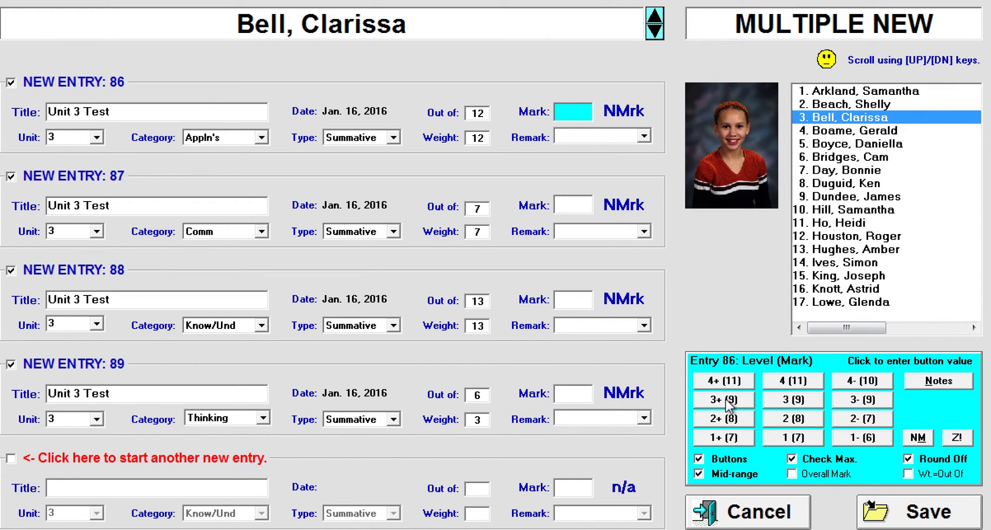
pyautogui.click(723, 399)
pyautogui.click(779, 417)
pyautogui.click(793, 381)
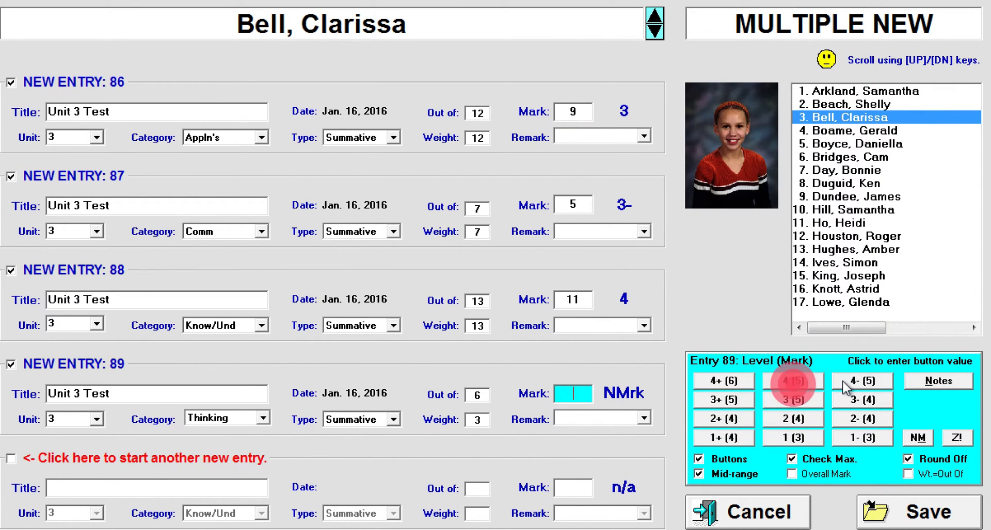
pyautogui.click(846, 382)
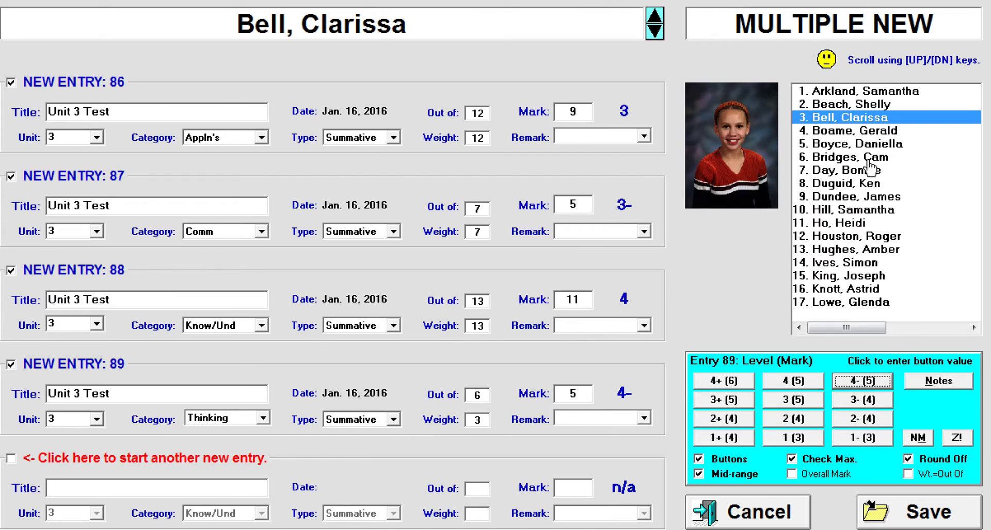
# Give the fourth student levels 4-, 3-, 2- and 1- for entries 86 to 89.
pyautogui.click(858, 131)
pyautogui.click(862, 381)
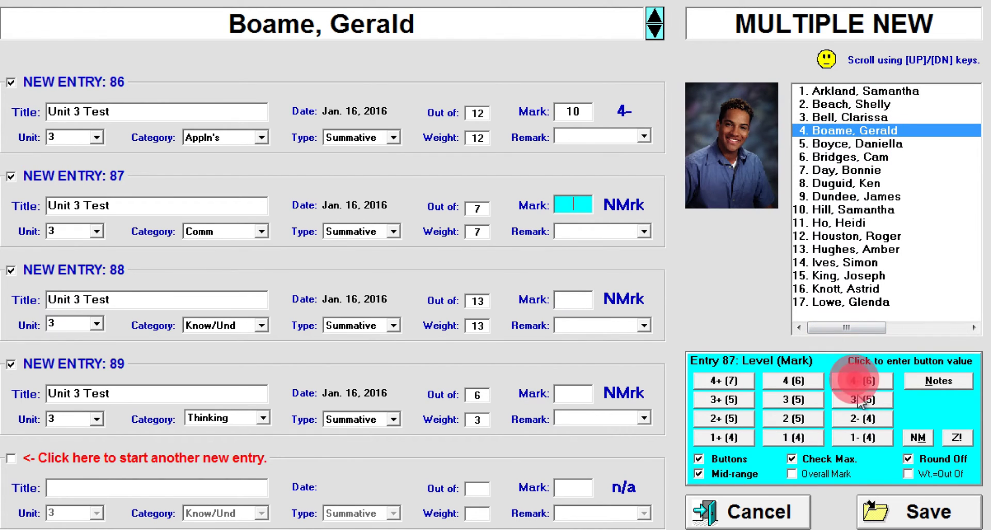
pyautogui.click(860, 400)
pyautogui.click(861, 419)
pyautogui.click(863, 437)
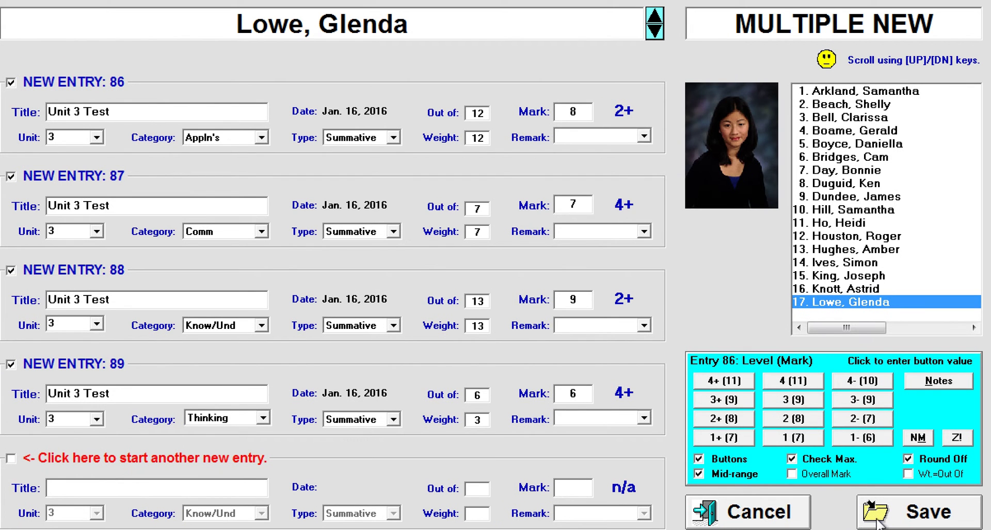
# Save the four new Unit 3 Test entries and acknowledge the save summary.
pyautogui.click(920, 523)
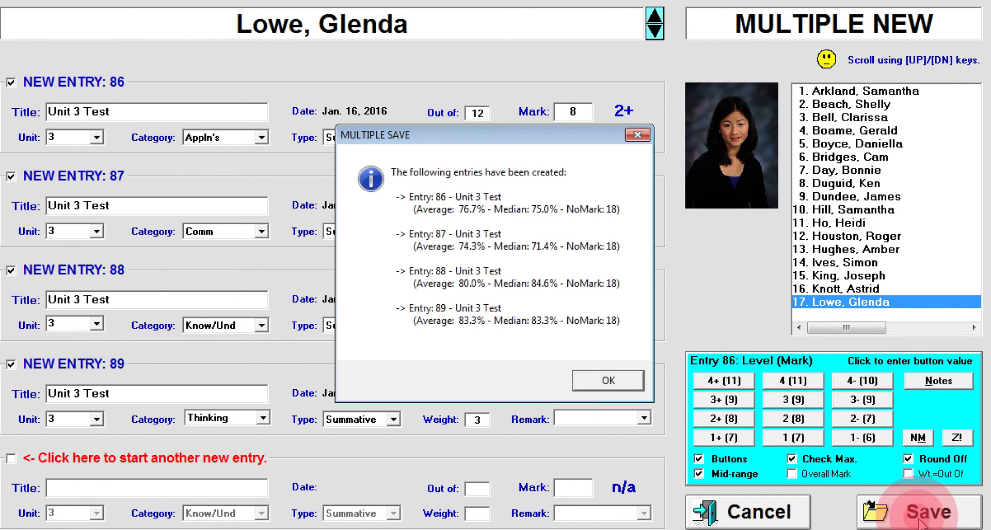
pyautogui.click(620, 383)
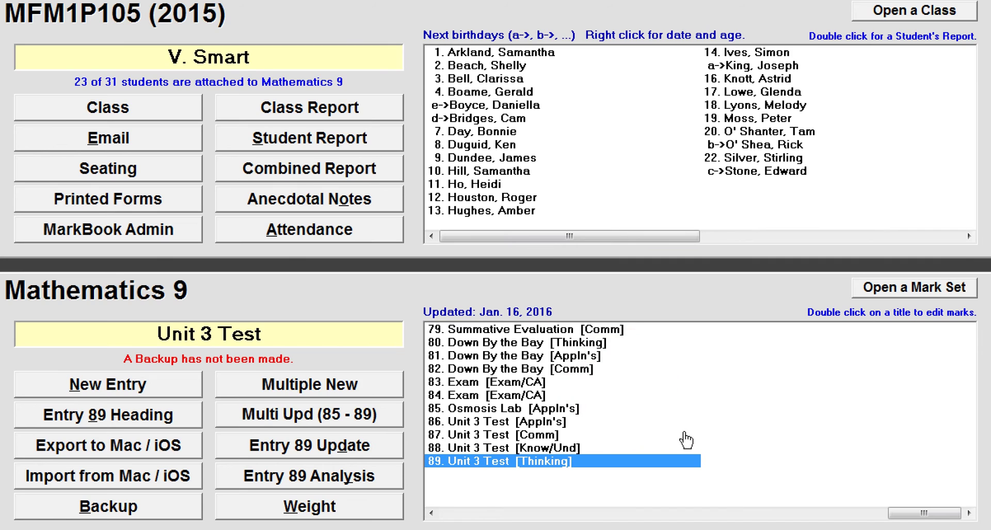
# Review the saved Unit 3 Test entries 86 to 89 one after another in the Mathematics 9 entry list.
pyautogui.click(554, 421)
pyautogui.click(537, 435)
pyautogui.click(531, 448)
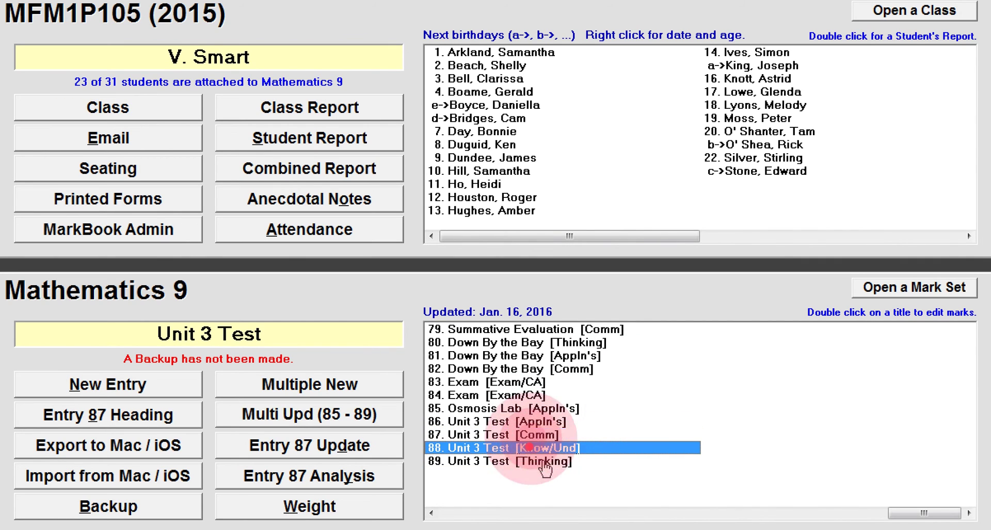
pyautogui.click(543, 461)
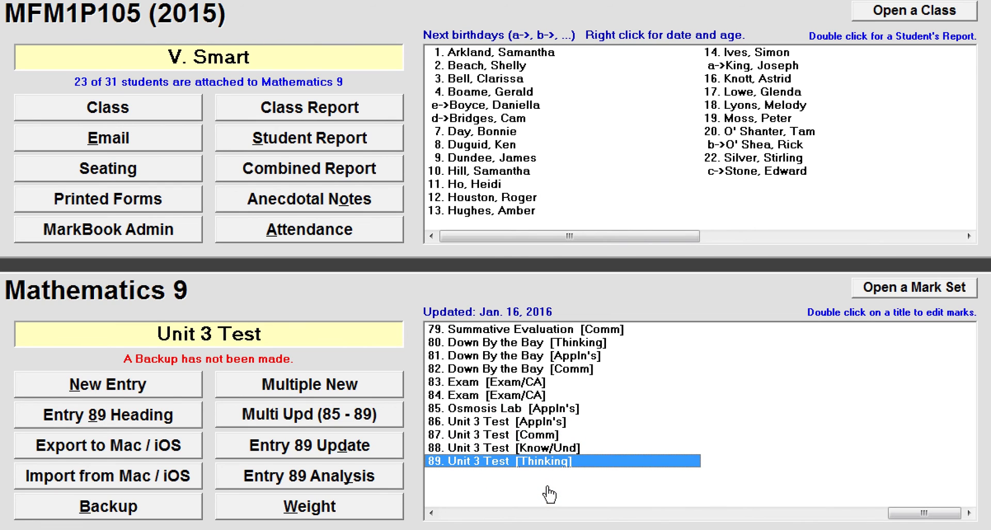